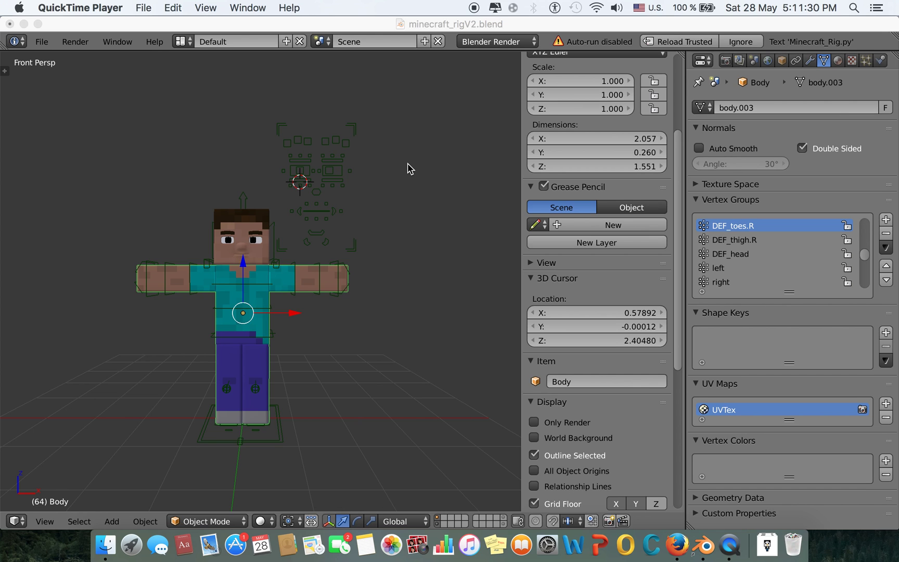
Select the rig's right pupil control pupil_ctrl.R in Pose Mode, repositioning the 3D cursor around the head
left_click(411, 169)
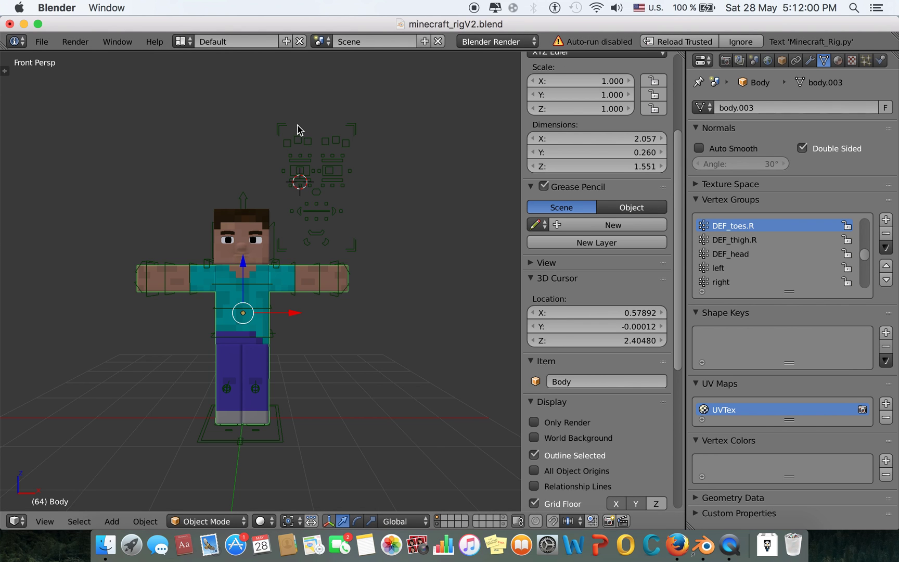
left_click(299, 174)
right_click(300, 174)
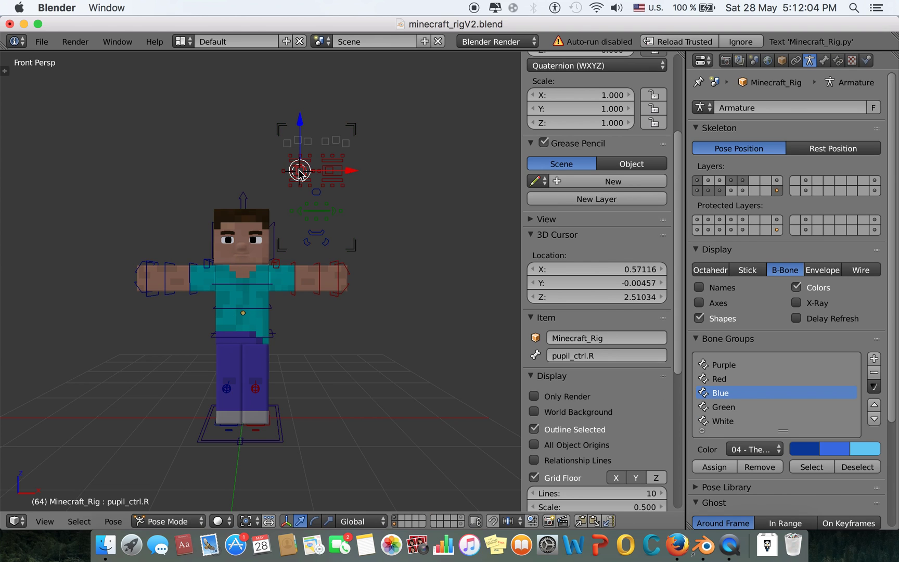
left_click(236, 157)
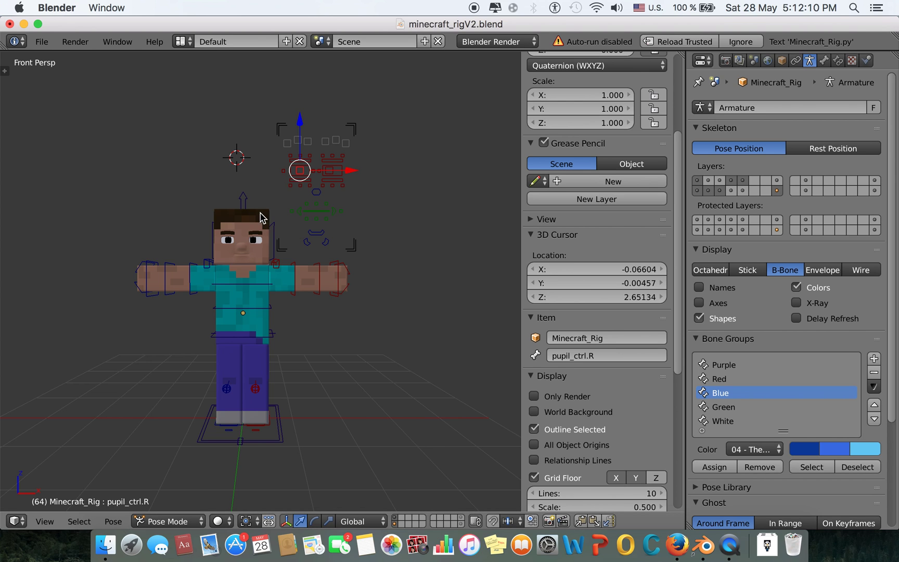
left_click(423, 396)
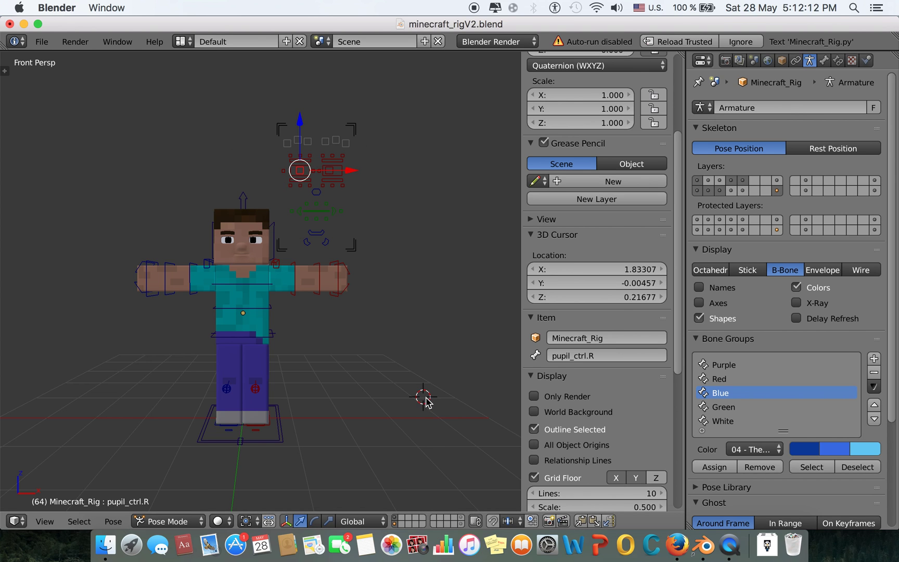
left_click(127, 191)
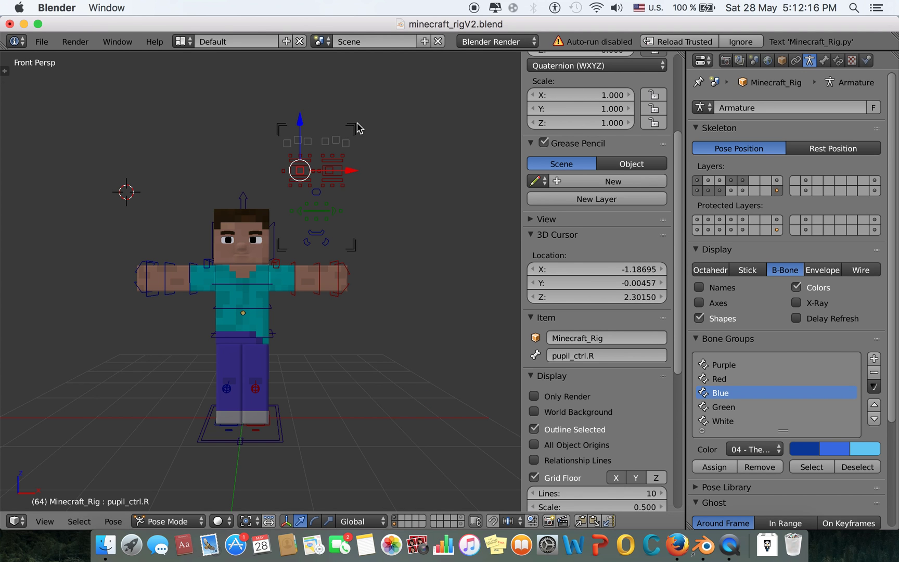
left_click(54, 8)
left_click(54, 8)
Grab the right pupil control with G and cancel, leaving the pupil where it was
left_click(262, 259)
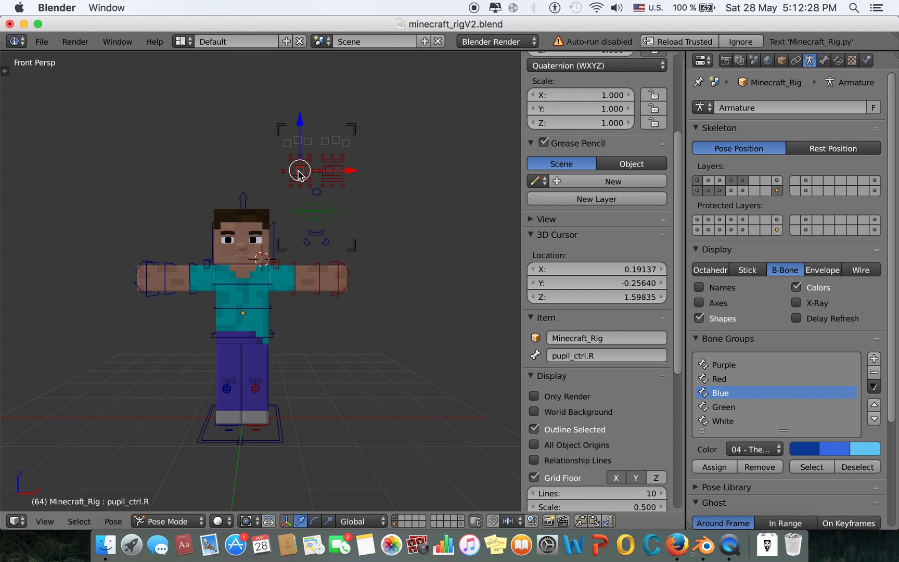
key("g")
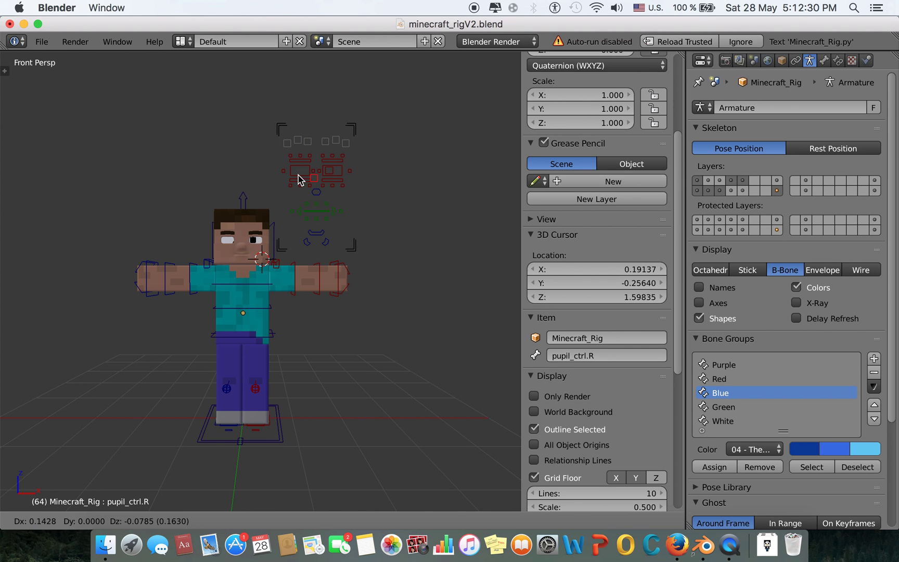
left_click(296, 174)
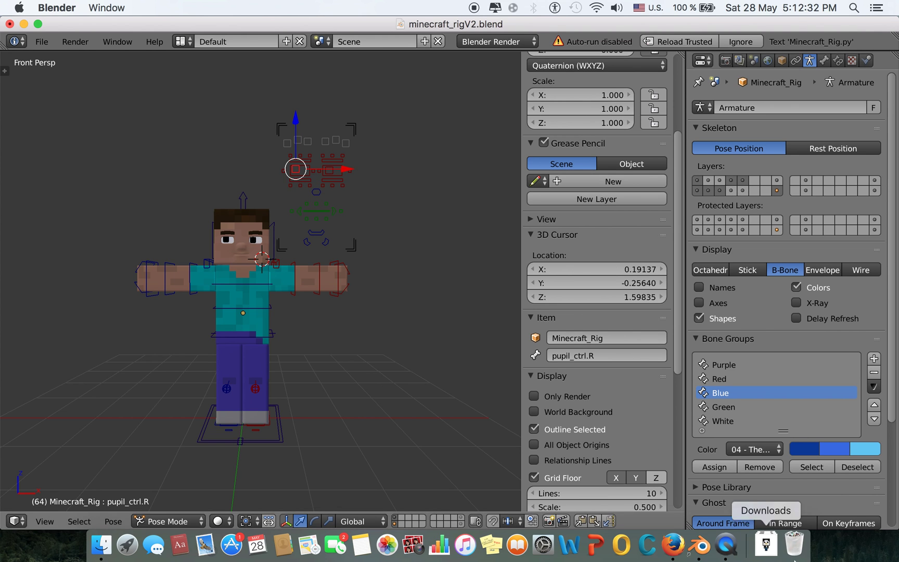
left_click(457, 195)
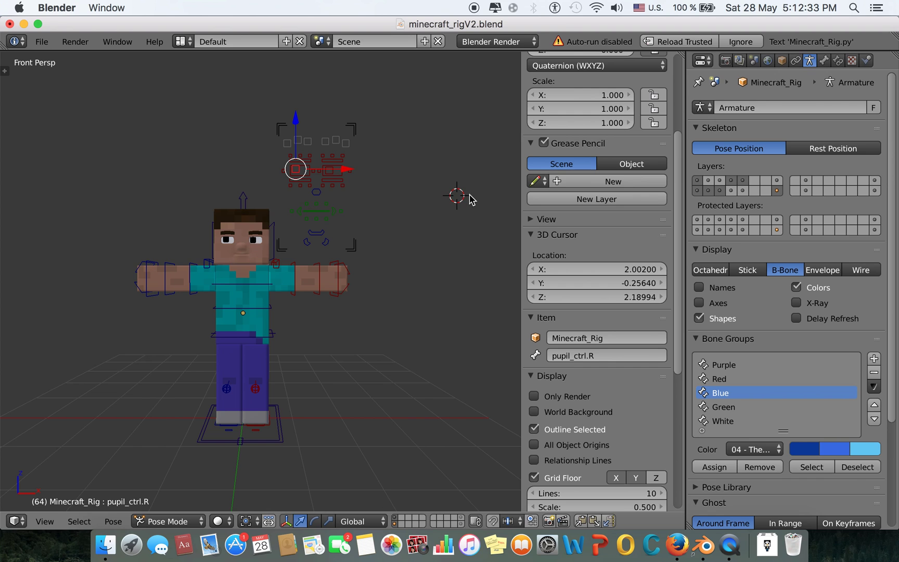
left_click(853, 61)
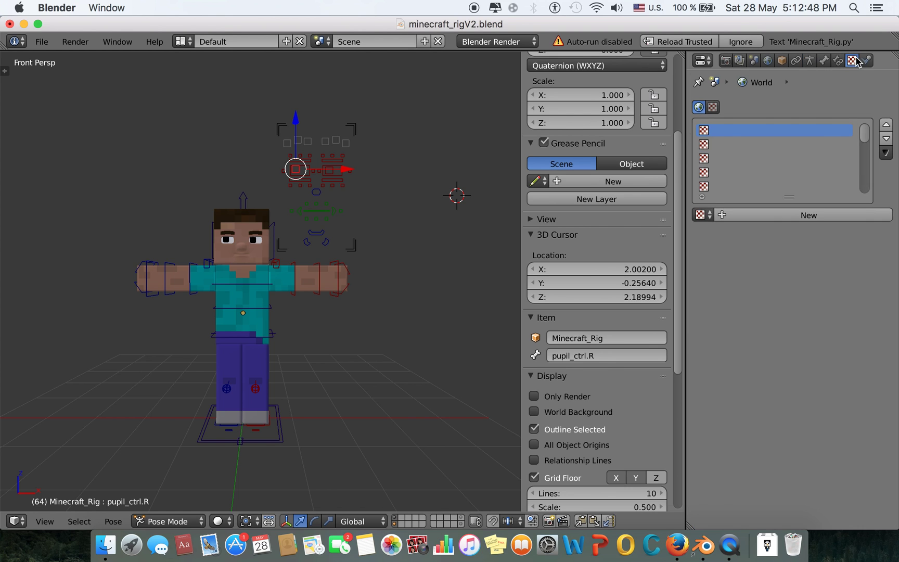
left_click(795, 61)
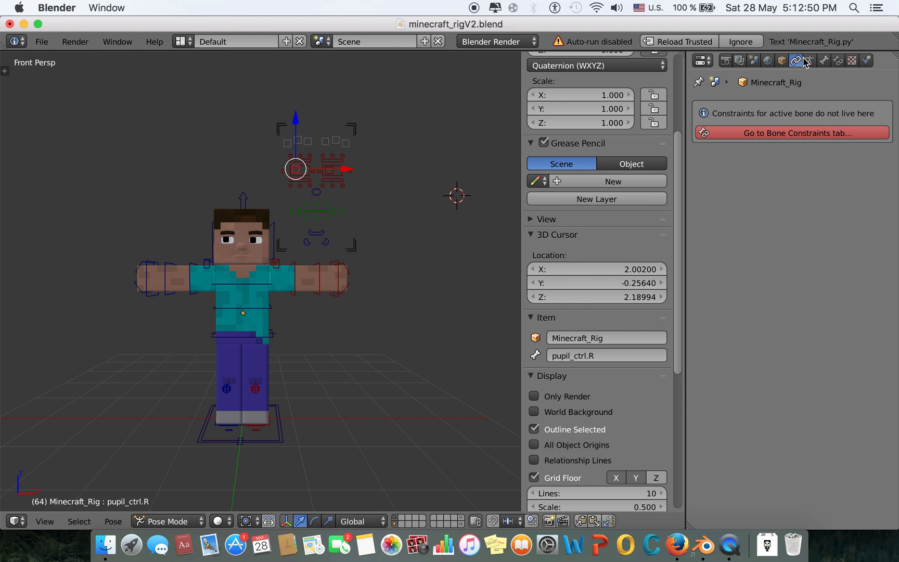
left_click(808, 61)
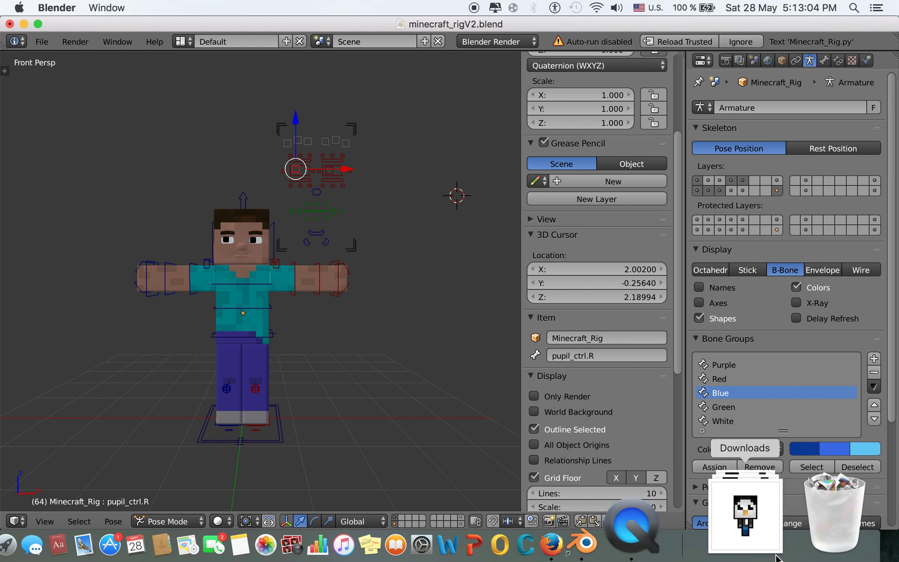
Flip repeatedly between the 12069159_f260.jpg Alex skin and steve skin template.png tabs to compare them
left_click(683, 536)
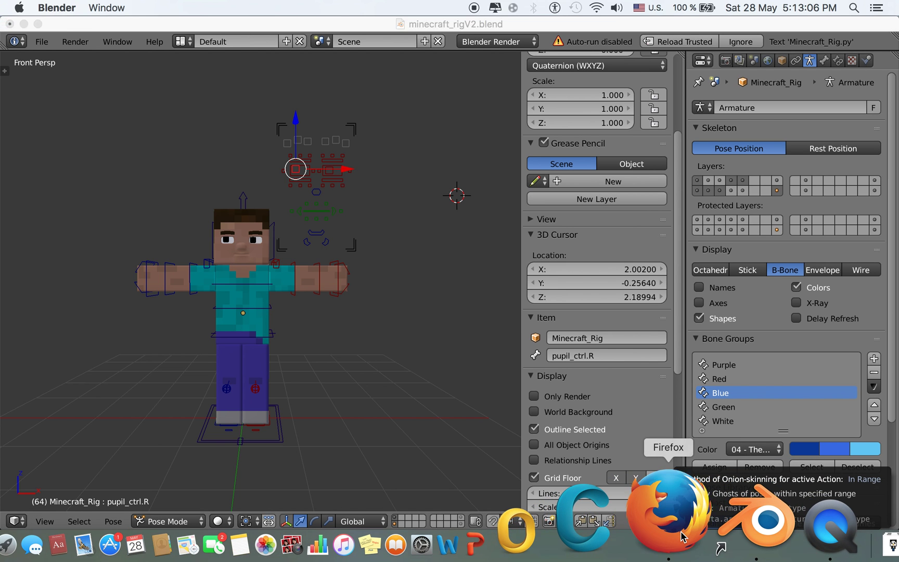
left_click(410, 29)
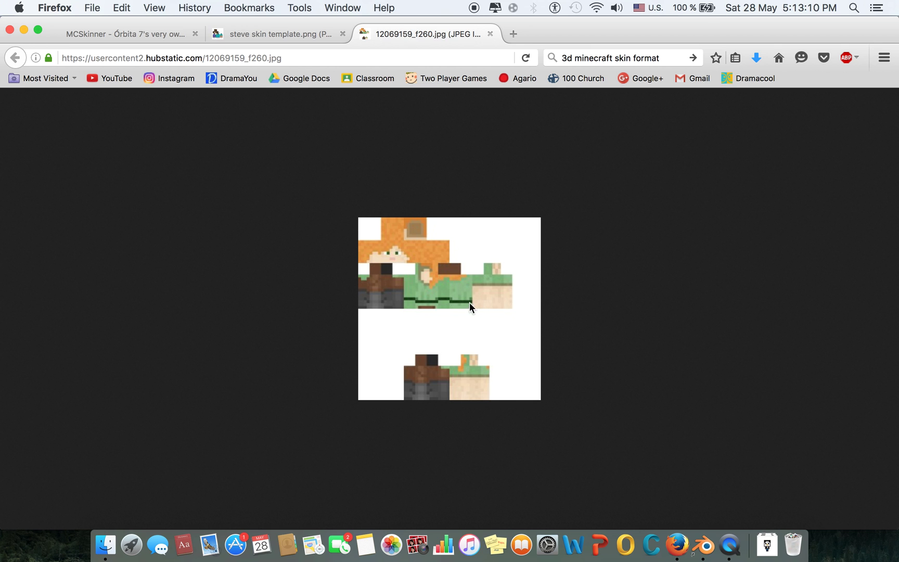
left_click(298, 30)
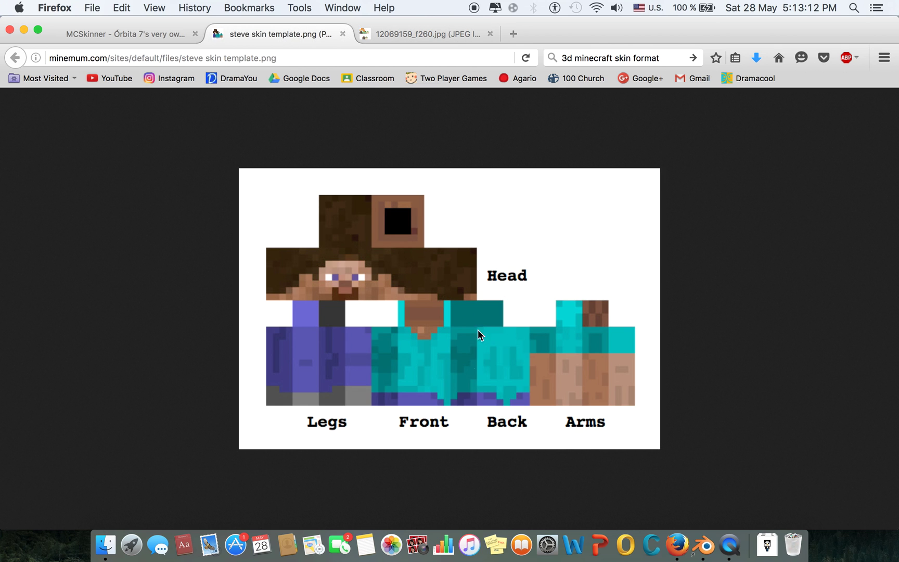
left_click(381, 33)
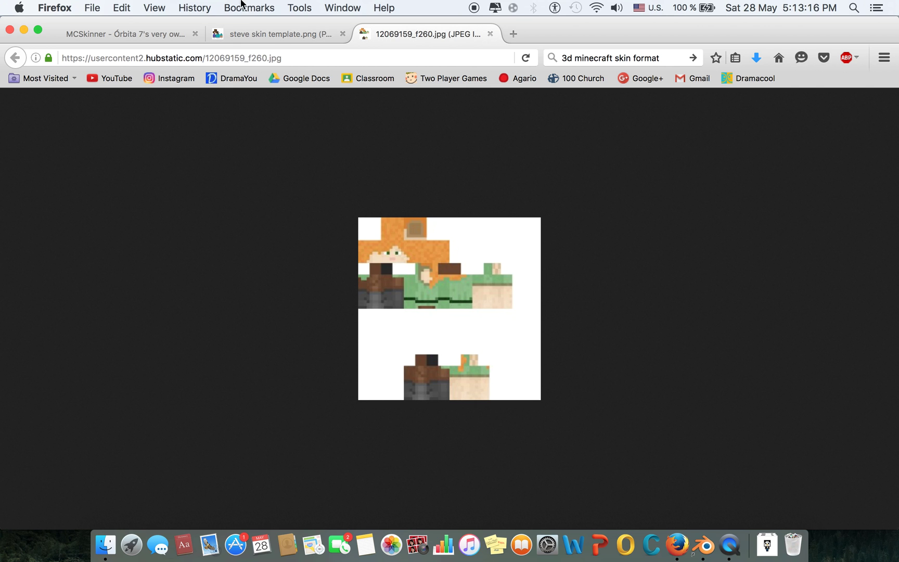
left_click(253, 33)
left_click(436, 36)
left_click(270, 33)
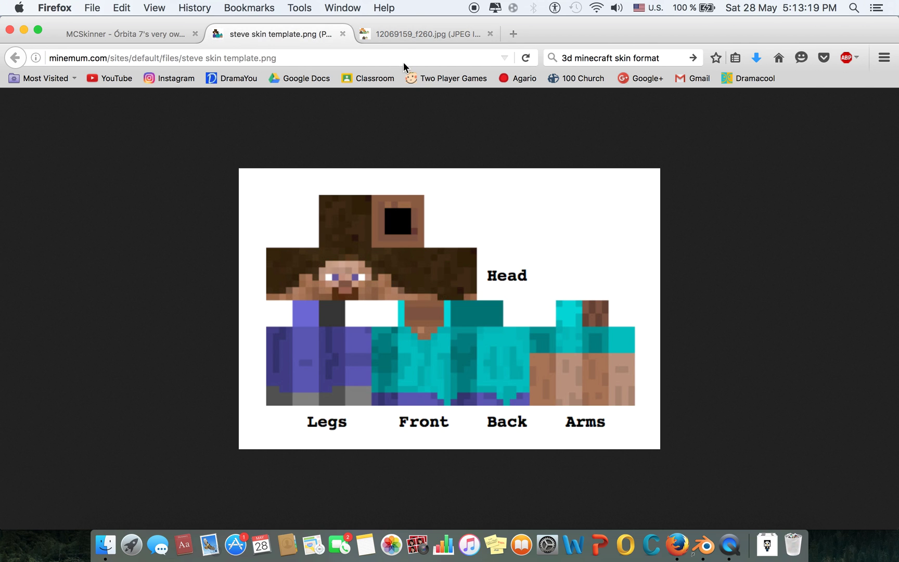
left_click(460, 35)
left_click(309, 30)
left_click(72, 35)
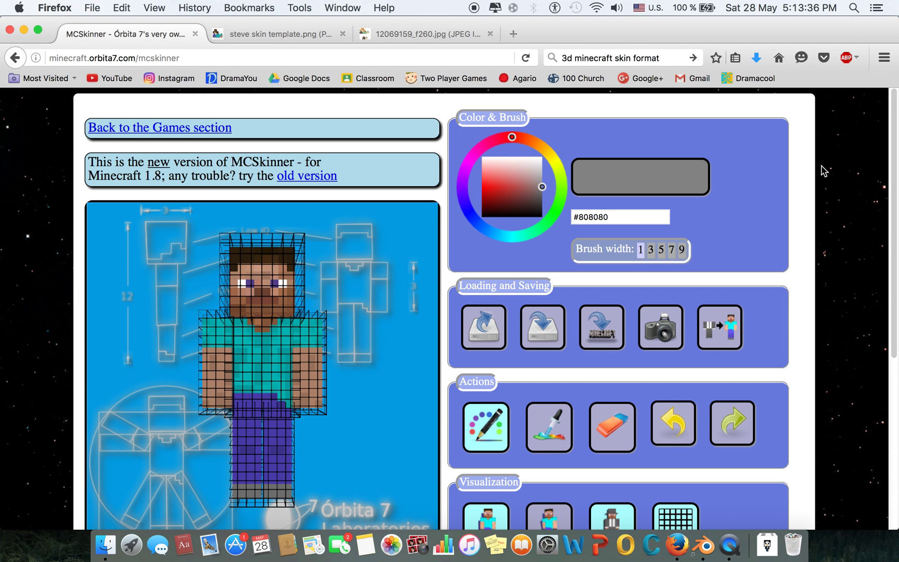
scroll(411, 315, "down", 3)
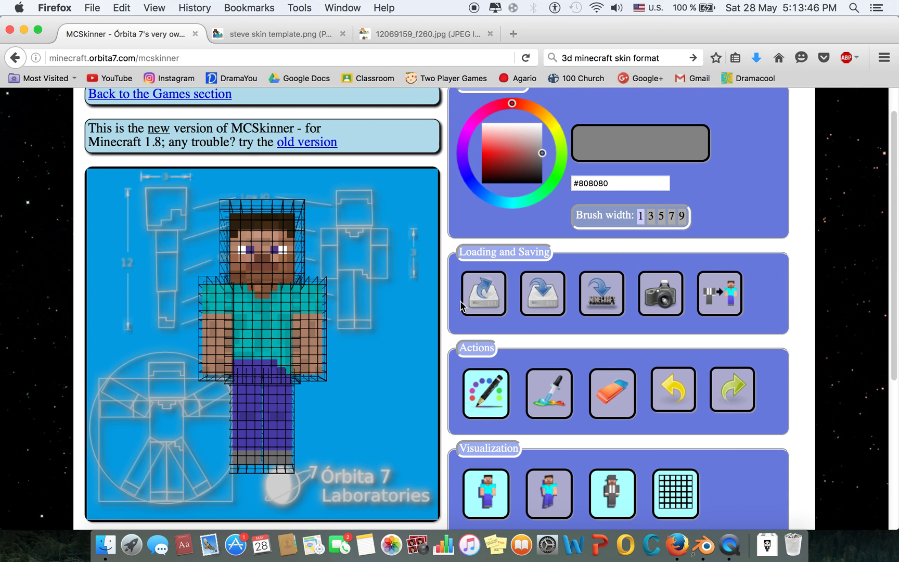
left_click(483, 307)
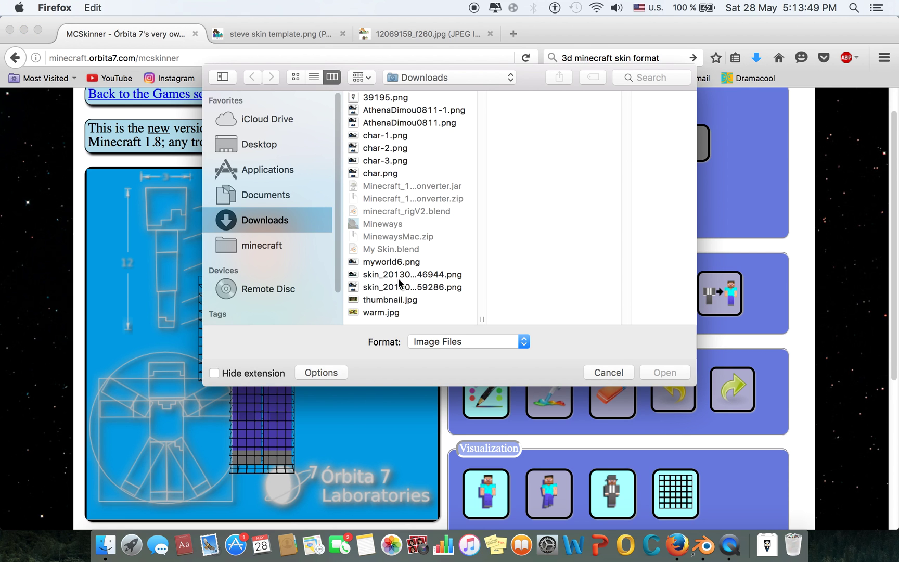
left_click(400, 285)
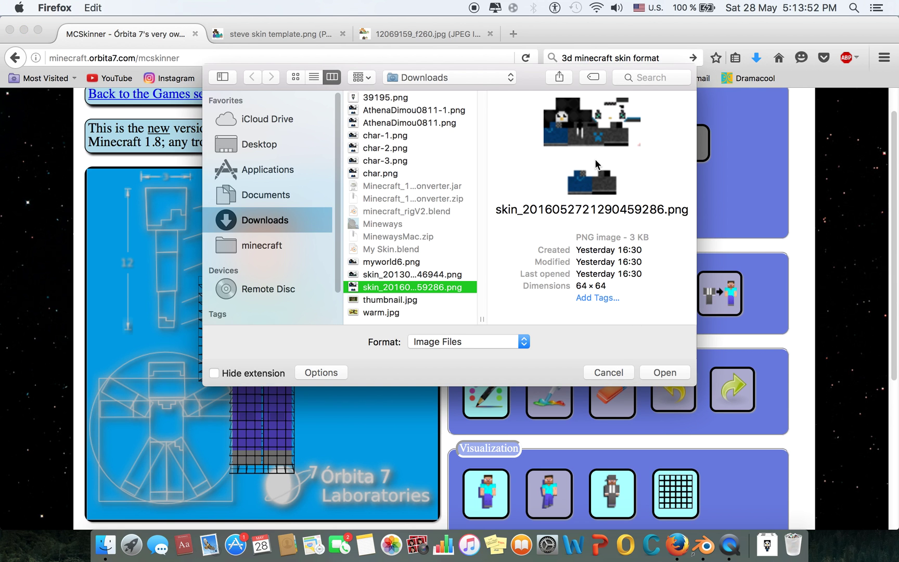
left_click(654, 371)
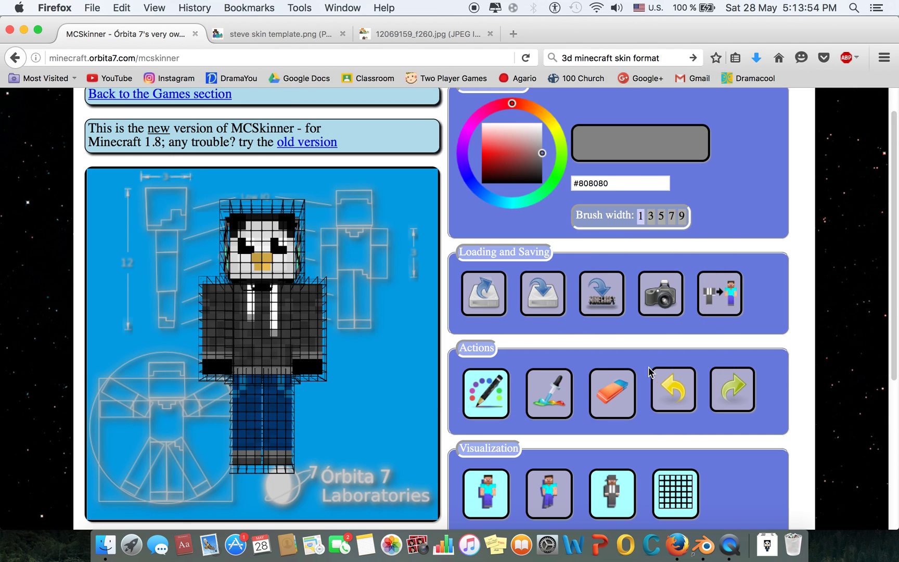
left_click(668, 484)
Toggle the headphones outer layer off and back on, then rotate the model to a side view
left_click(622, 490)
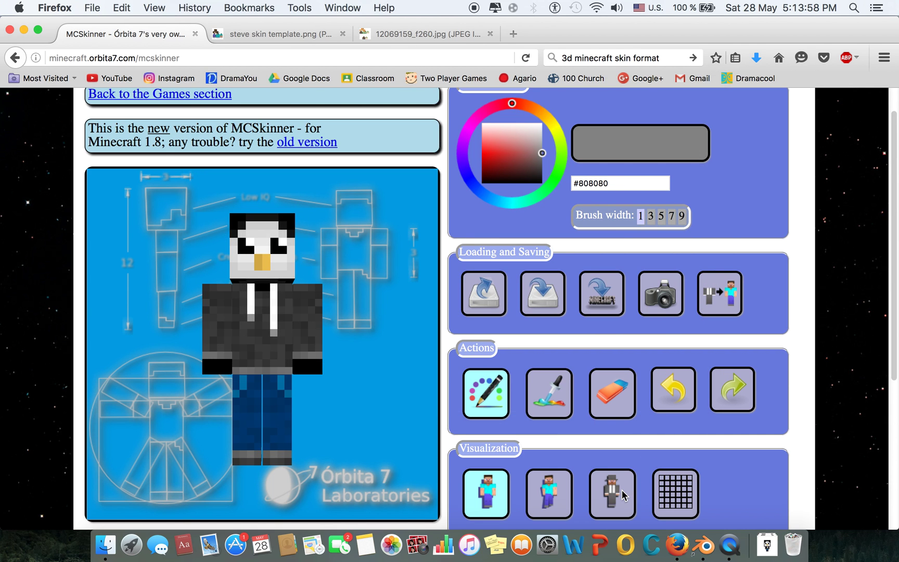
left_click(621, 489)
left_click_drag(425, 335, 384, 339)
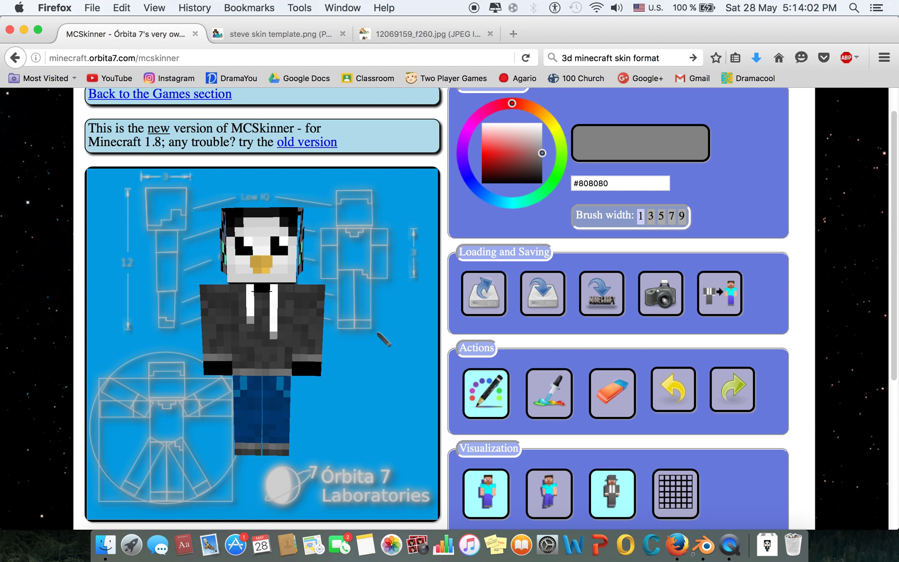
scroll(792, 227, "down", 5)
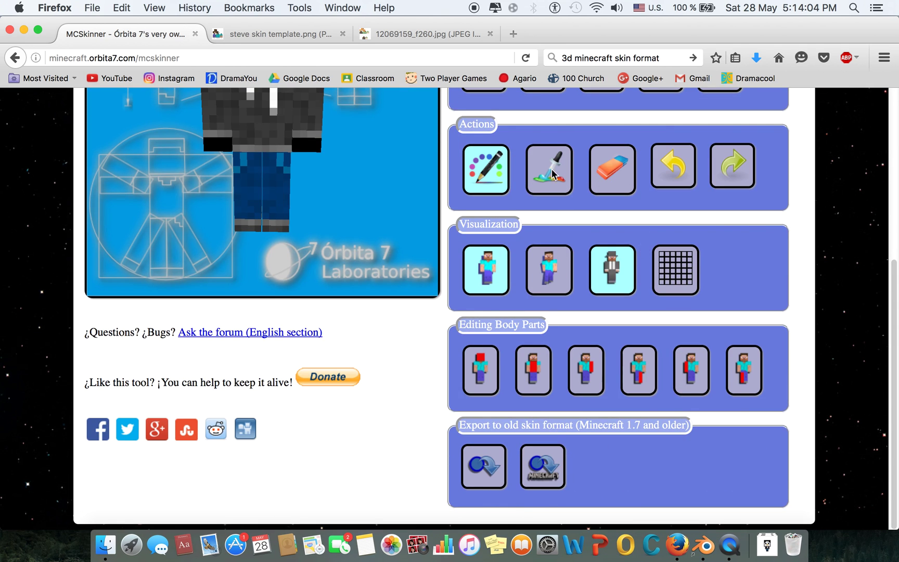
scroll(294, 90, "up", 5)
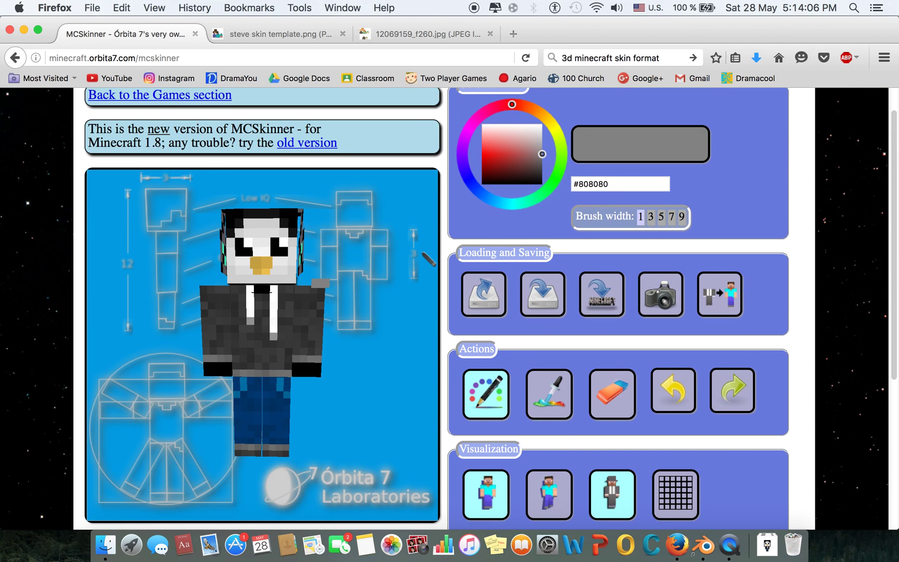
mouse_move(355, 359)
left_mouse_down()
mouse_move(385, 333)
mouse_move(341, 380)
mouse_move(345, 367)
left_mouse_up()
Undo the stray grey patch on the shoulder and tilt the model to a low front view
left_click(685, 399)
mouse_move(363, 363)
left_mouse_down()
mouse_move(368, 376)
mouse_move(367, 331)
mouse_move(364, 349)
left_mouse_up()
scroll(364, 224, "down", 5)
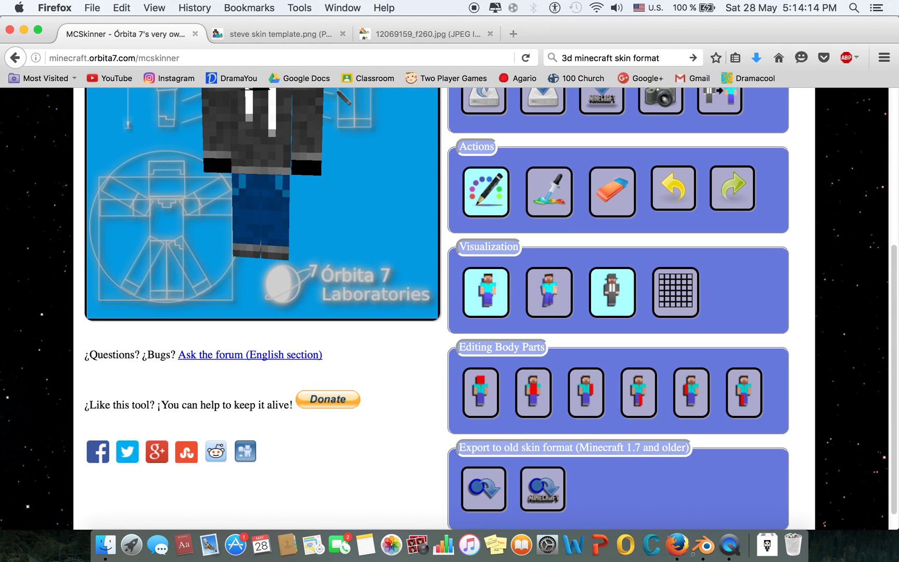
scroll(424, 179, "up", 5)
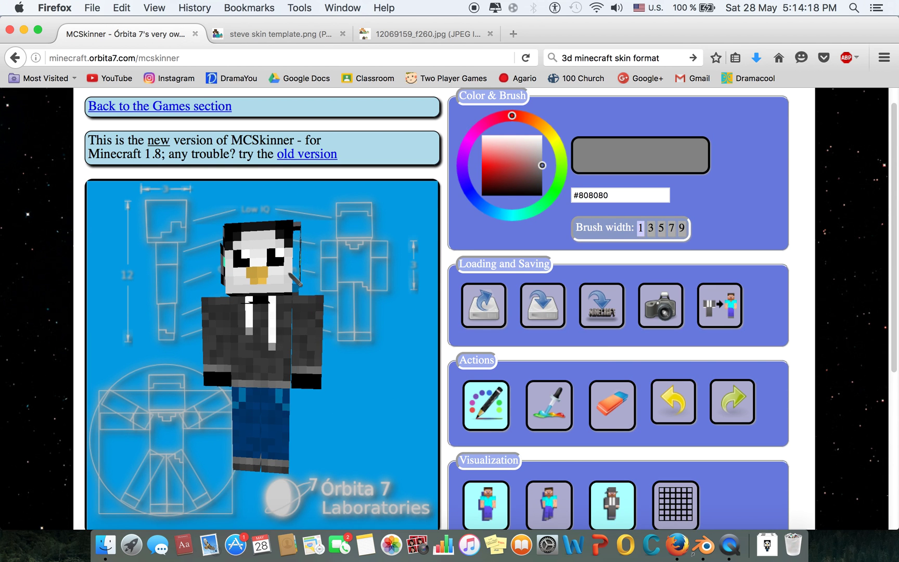
scroll(412, 351, "down", 5)
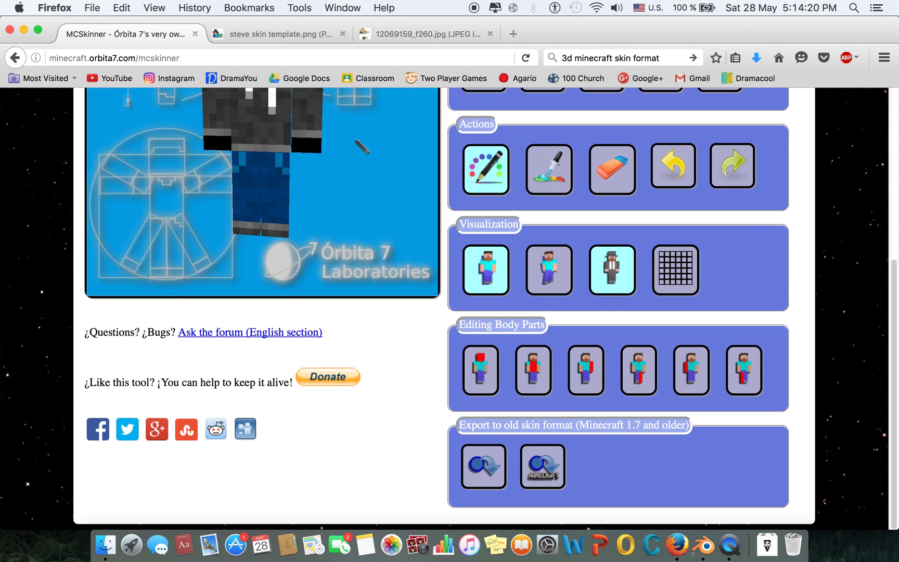
scroll(566, 360, "up", 5)
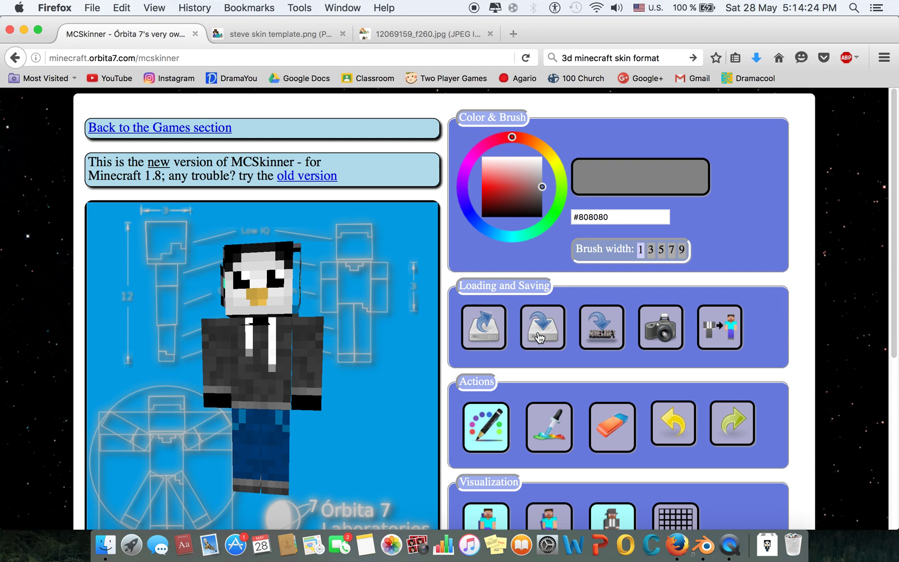
Export the penguin skin in the old 1.7 format as char.png and open it in Preview
left_click(736, 514)
left_click(129, 234)
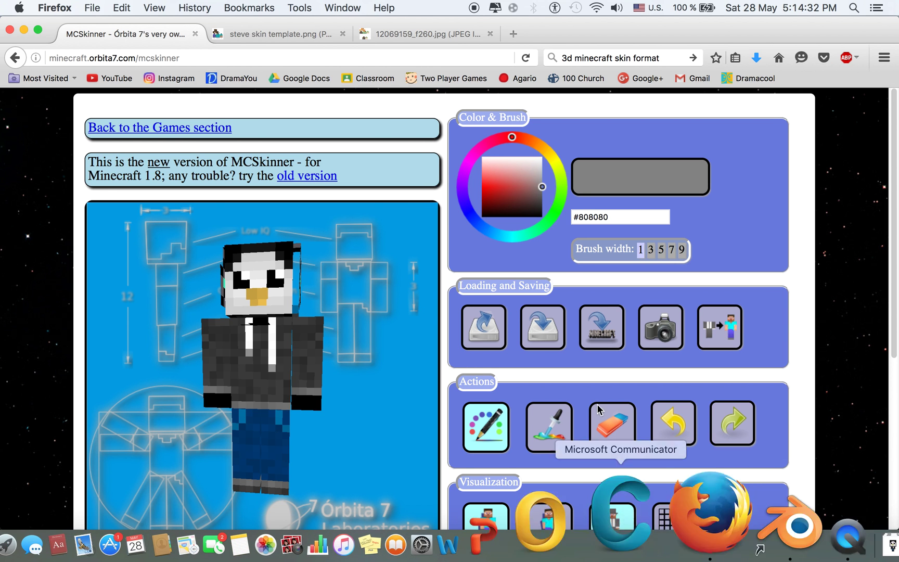
scroll(446, 230, "down", 8)
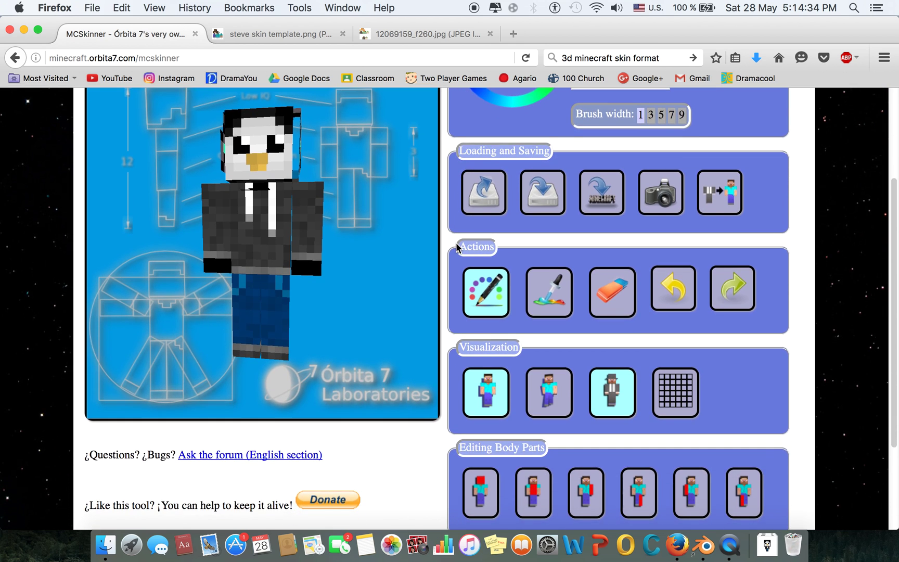
scroll(466, 256, "down", 2)
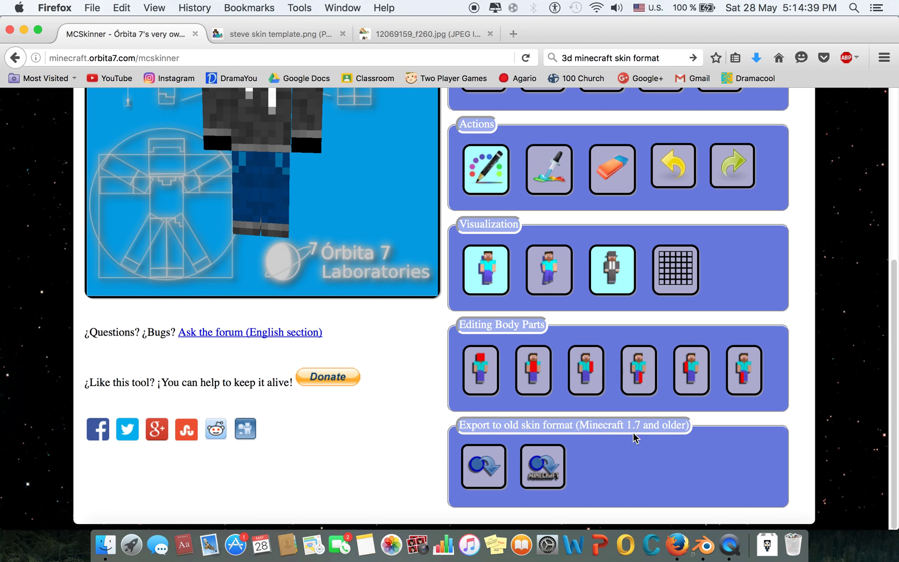
left_click(477, 478)
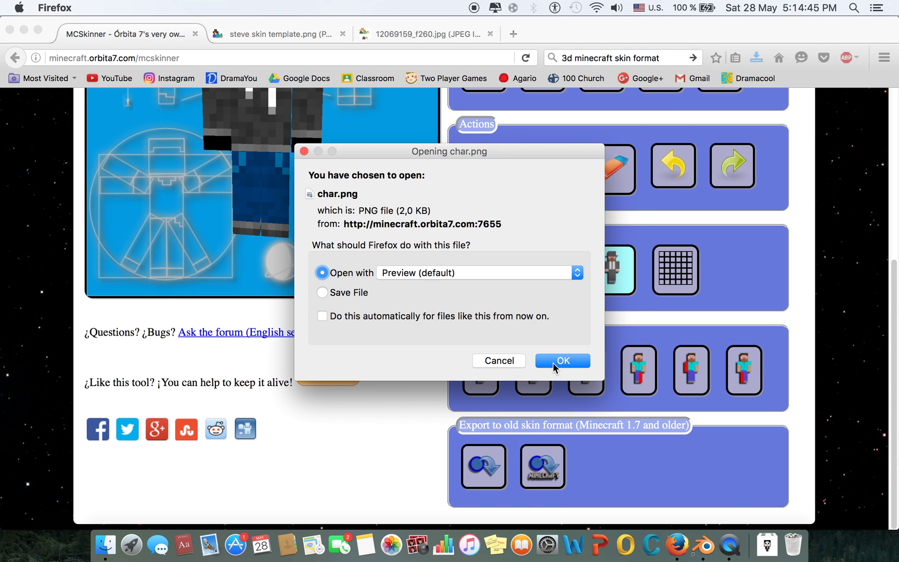
left_click(553, 362)
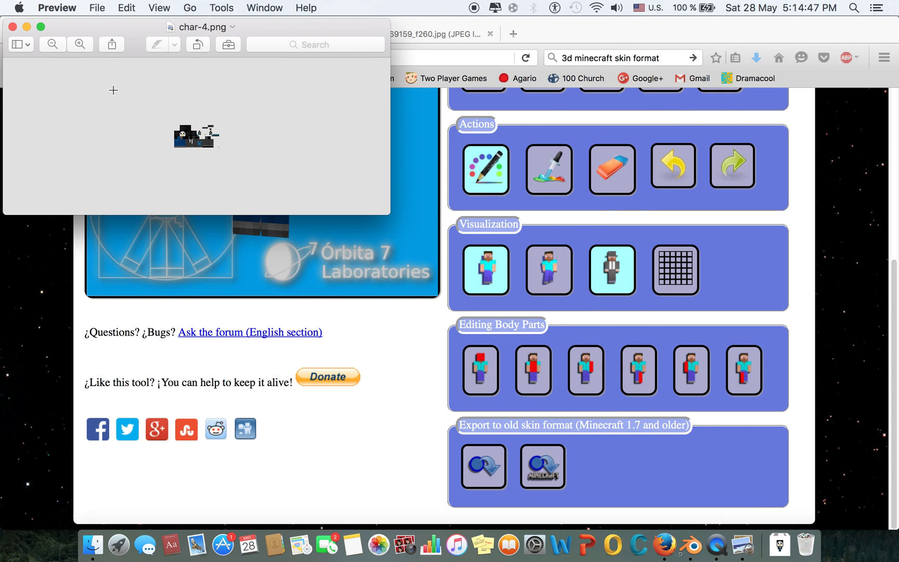
Measure char-4.png with a selection to confirm it is 64 × 32, then close it
left_click_drag(178, 126, 249, 169)
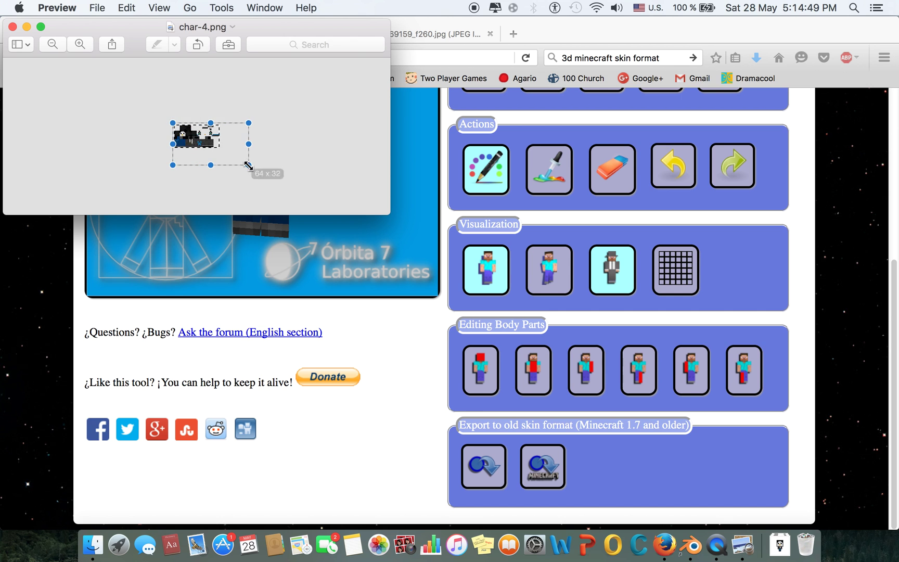
left_click(179, 173)
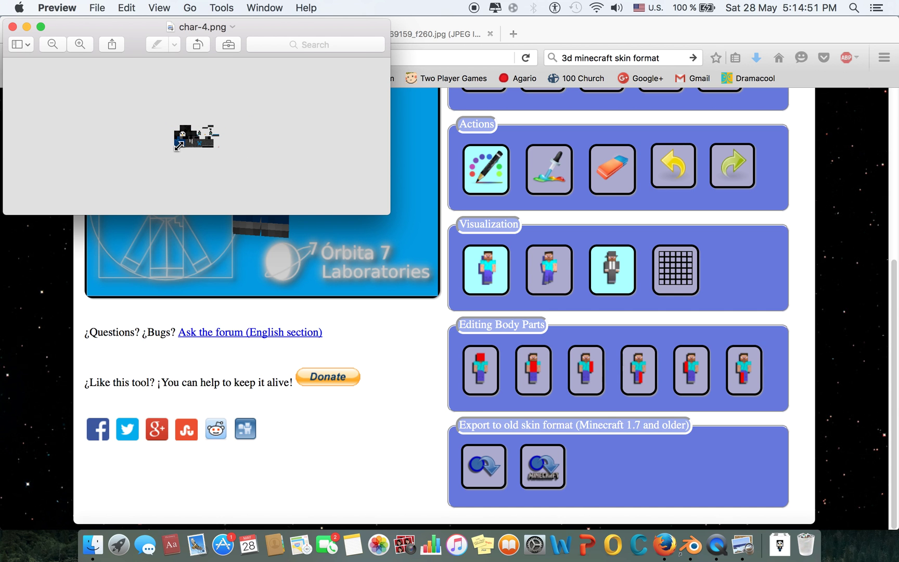
mouse_move(1, 1)
left_click(13, 26)
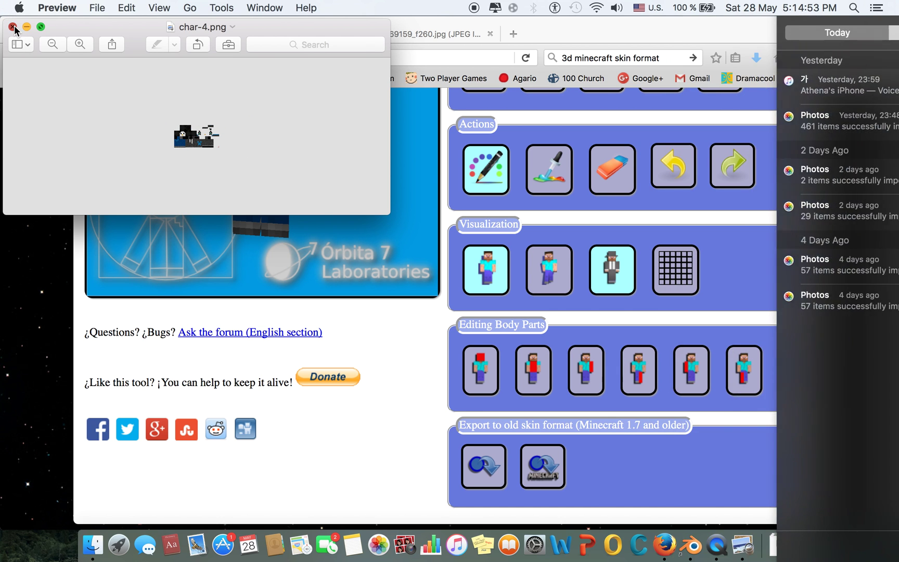
scroll(371, 423, "up", 4)
Close the steve skin template.png and 12069159_f260.jpg tabs, leaving only MCSkinner open
scroll(371, 421, "up", 2)
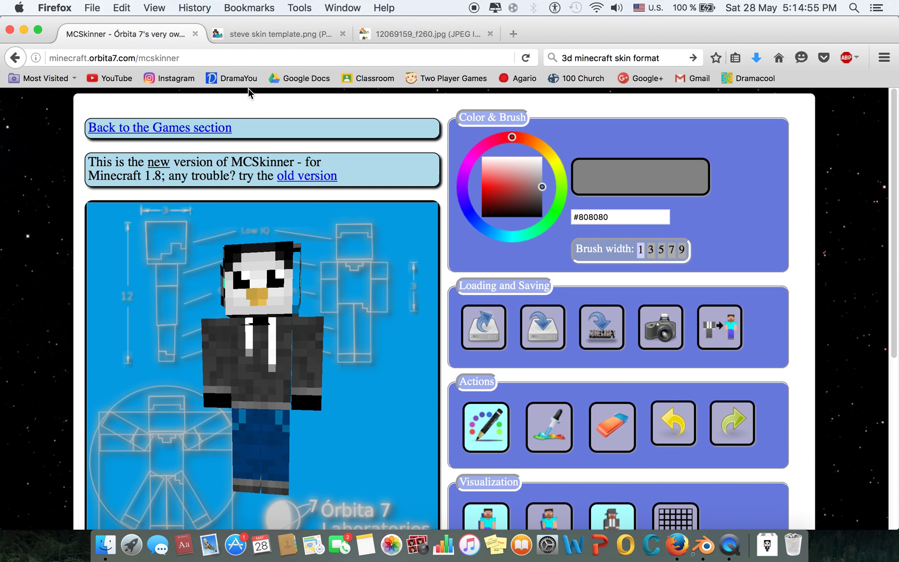
left_click(322, 33)
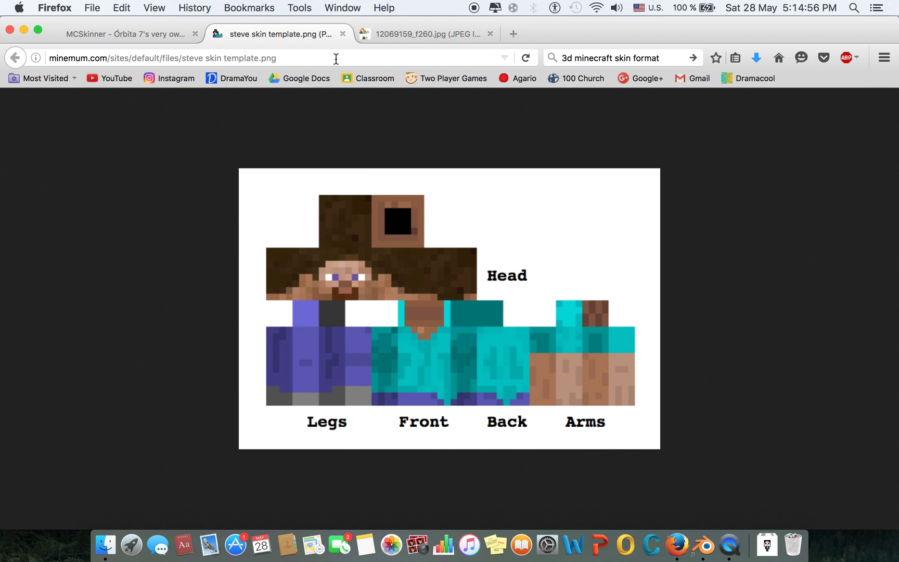
left_click(345, 33)
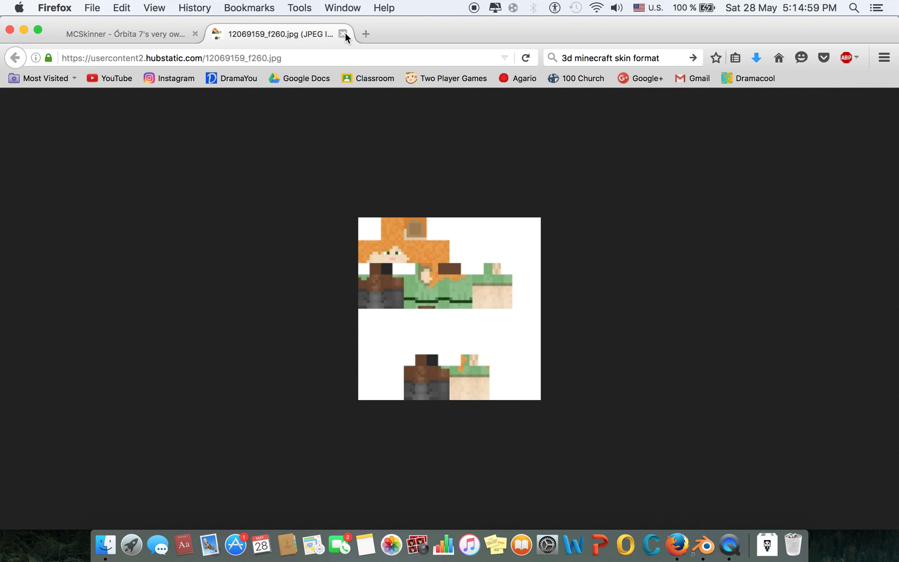
left_click(345, 33)
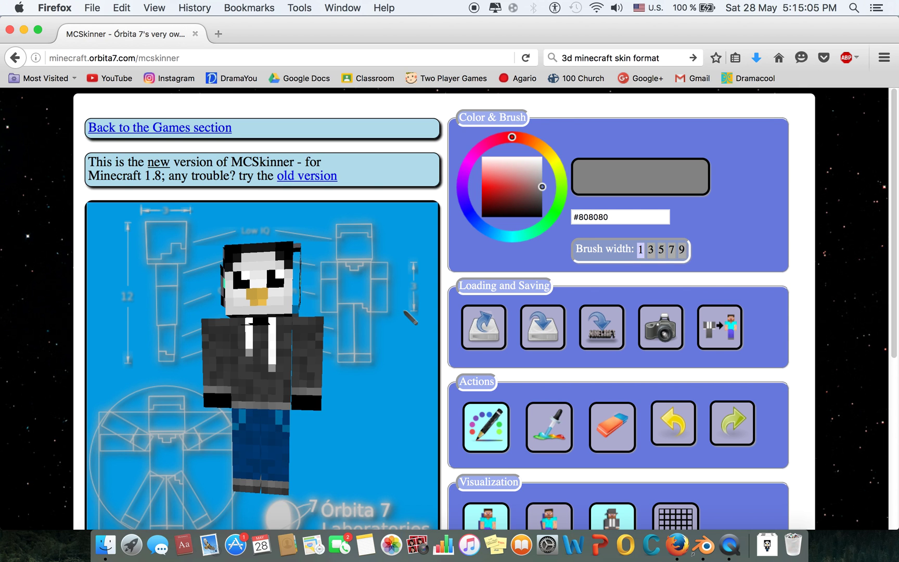
Bring up and dismiss the image options menu over the skin preview twice
right_click(396, 319)
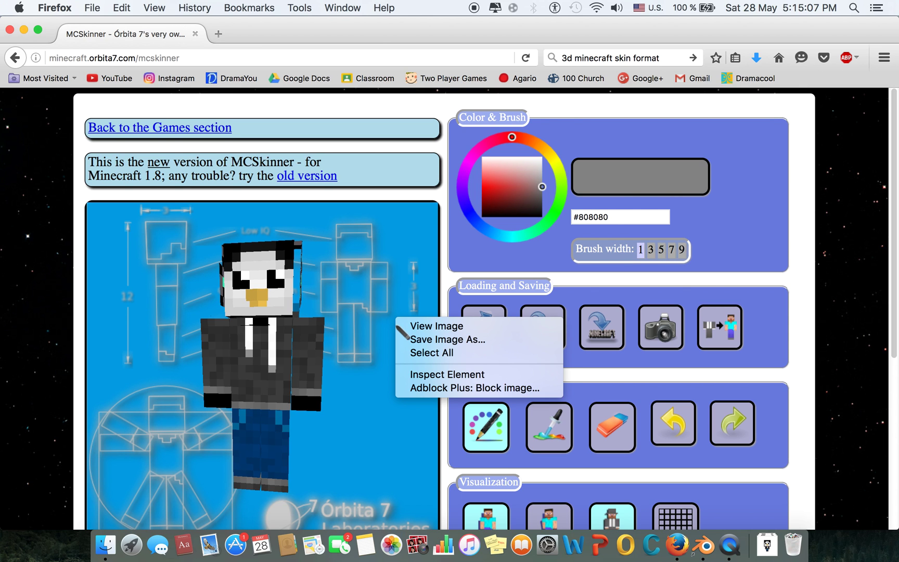
left_click(384, 289)
right_click(371, 274)
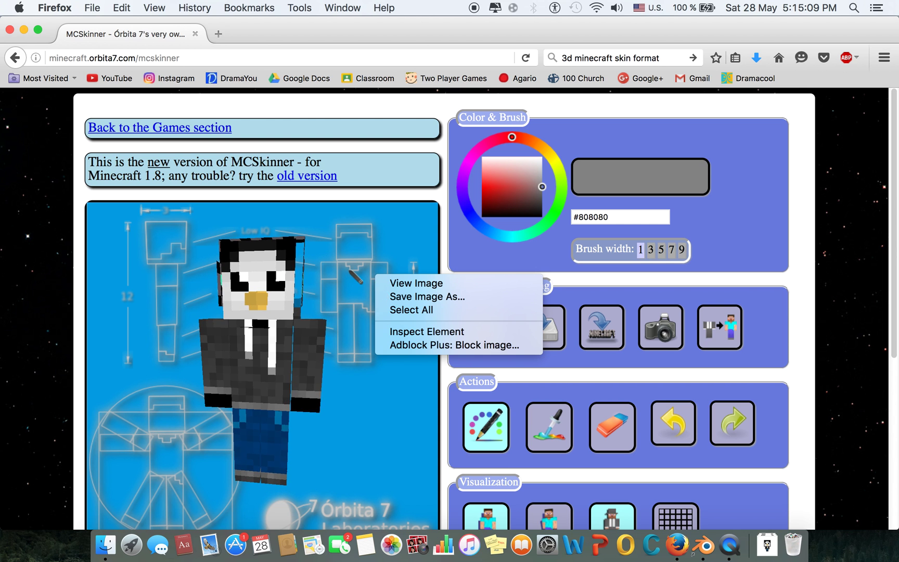
left_click(356, 277)
Switch back to Blender with Ctrl+Right and activate the minecraft_rigV2.blend window
key("ctrl+Right")
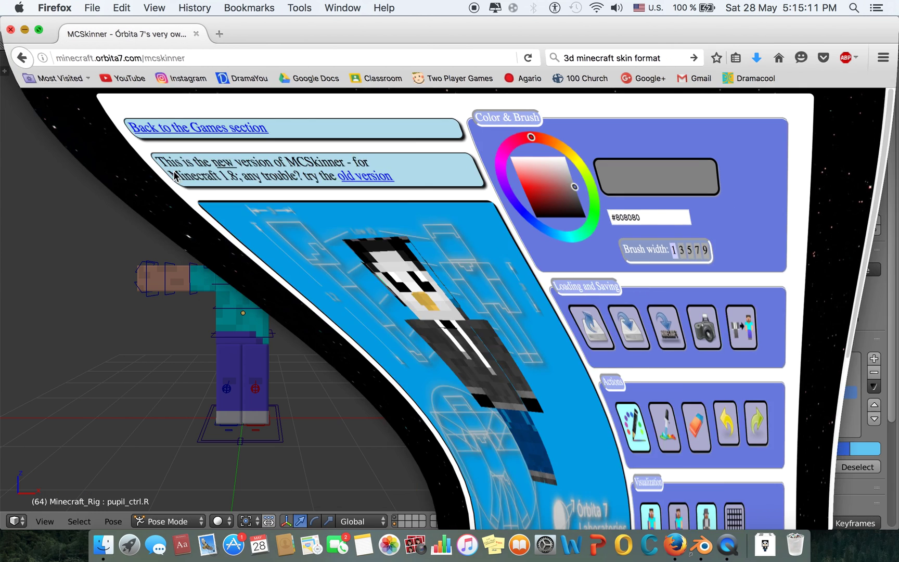
left_click(199, 164)
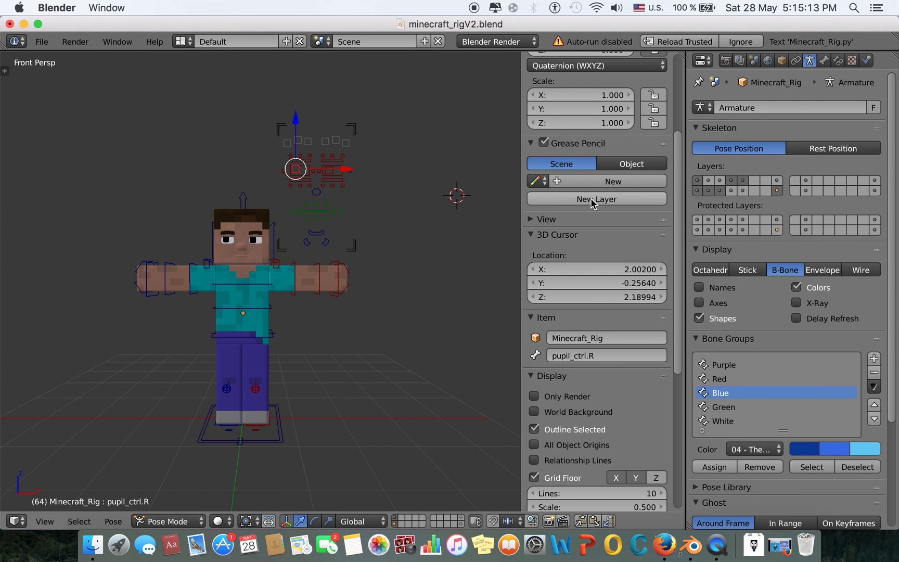